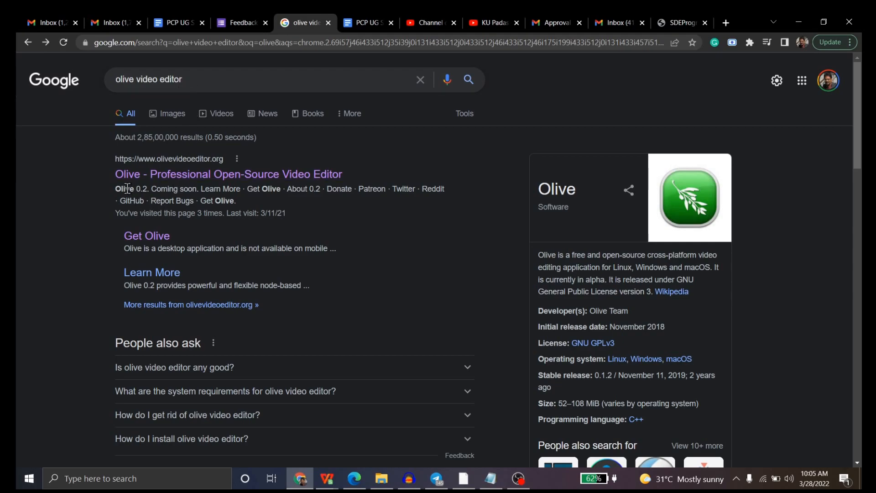
Open the official Olive site and download the 64-bit Windows installer for Olive 0.1.
click(240, 176)
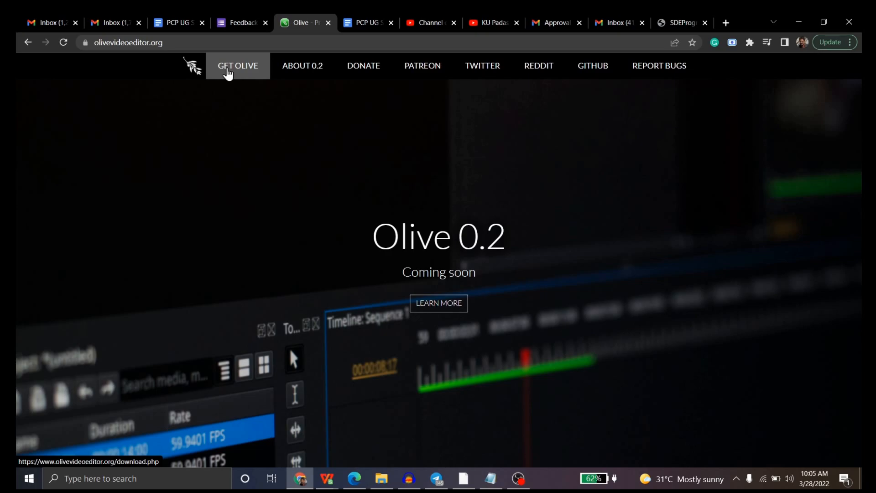
click(228, 74)
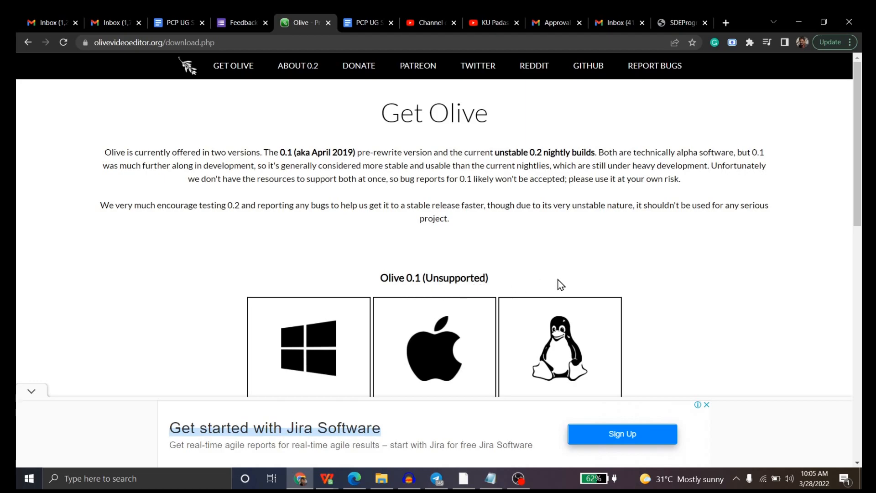
scroll(680, 270, down, 2)
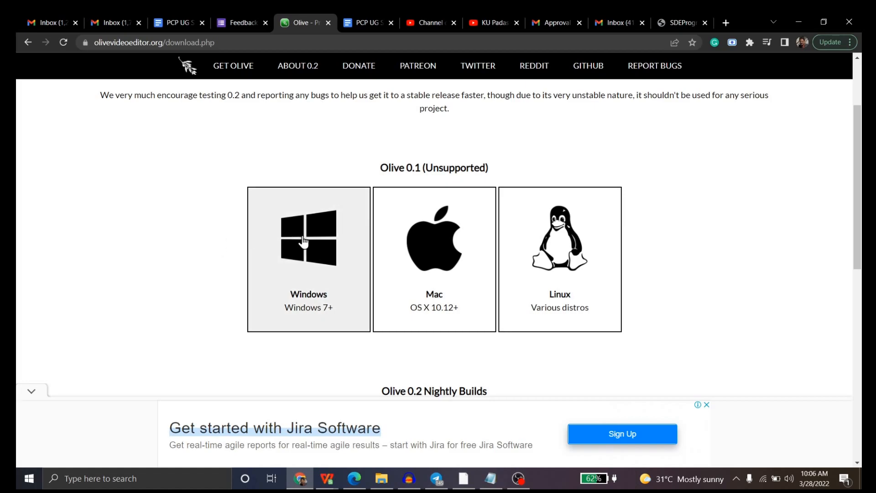
click(309, 251)
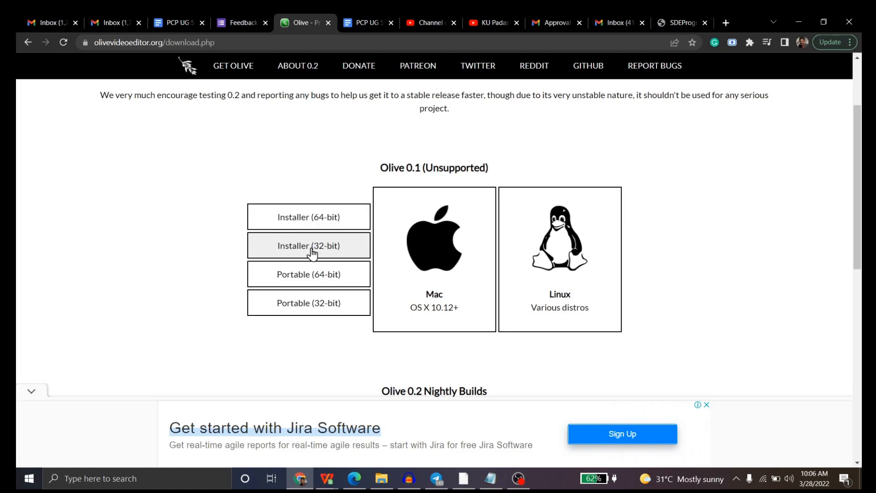
click(310, 219)
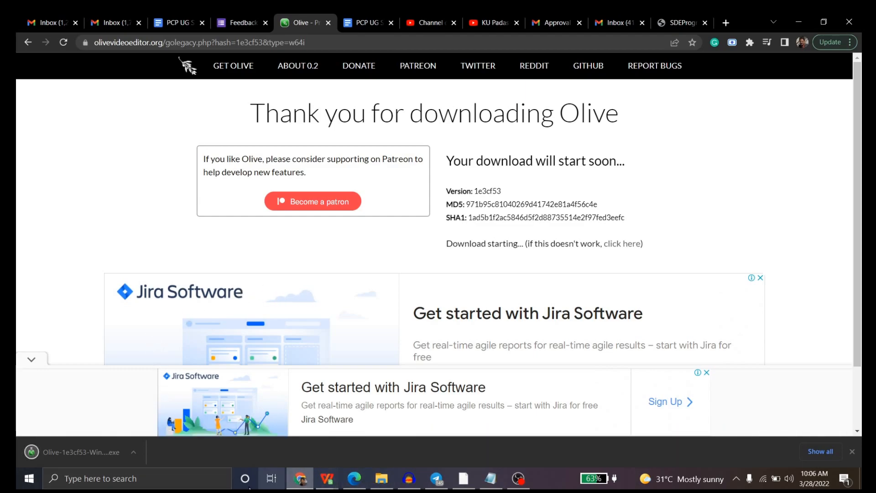
Find the installed Olive editor through the Windows search and launch it.
click(62, 477)
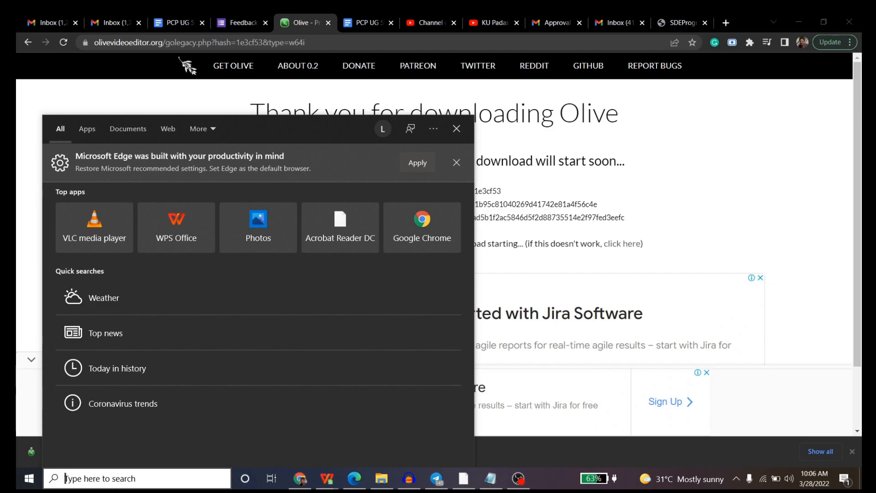
text(oli)
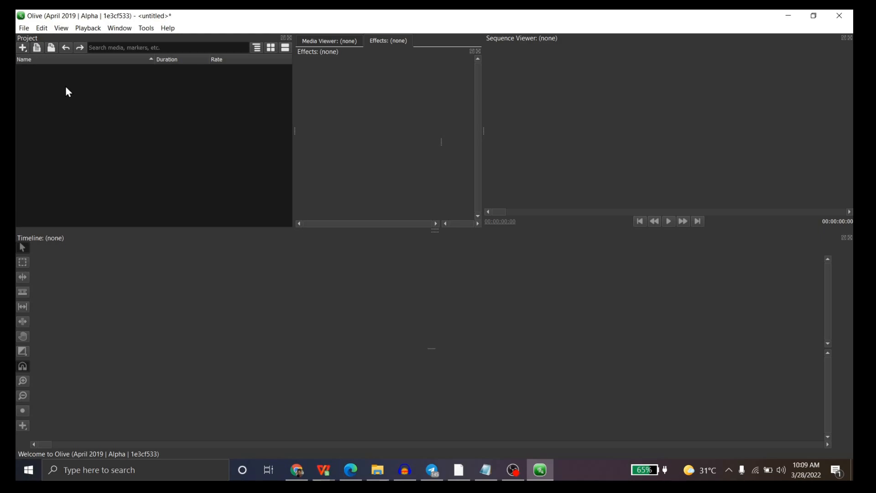
Import the Littcrit Webtalk 4 video from the Videos folder into the project and place it on the timeline.
right_click(57, 126)
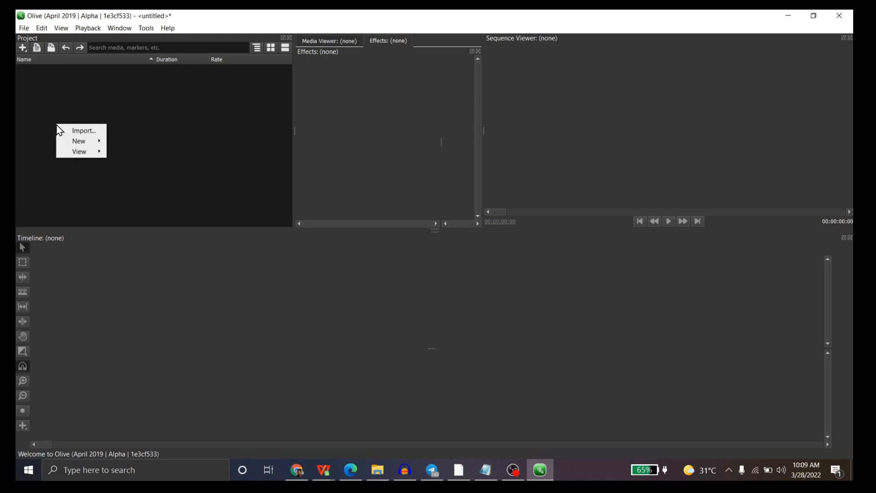
click(82, 130)
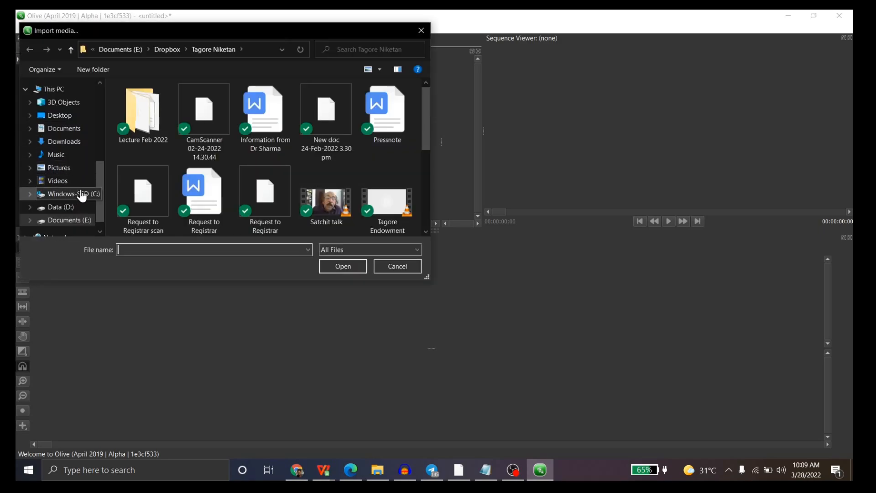
click(57, 182)
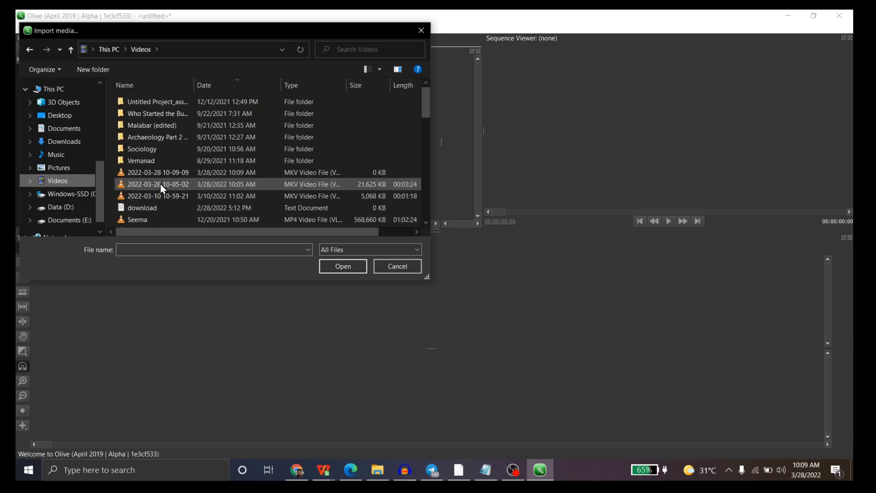
scroll(159, 184, down, 1)
scroll(158, 185, down, 2)
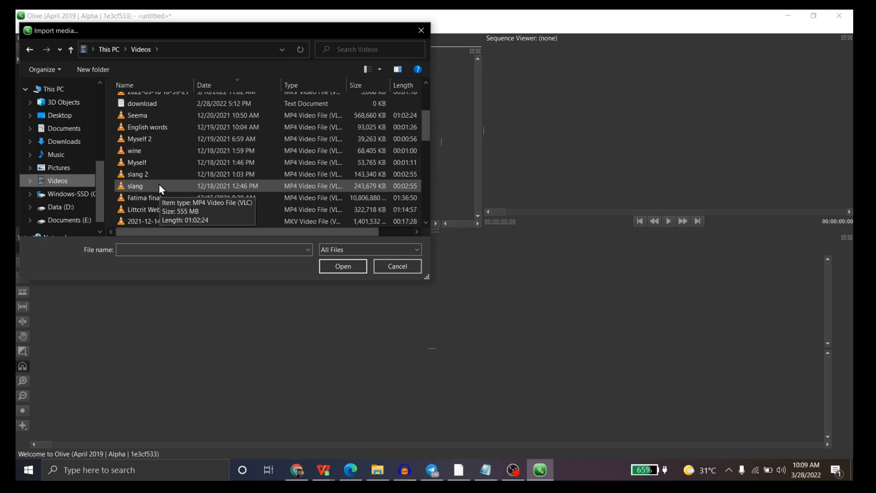
click(144, 210)
click(342, 266)
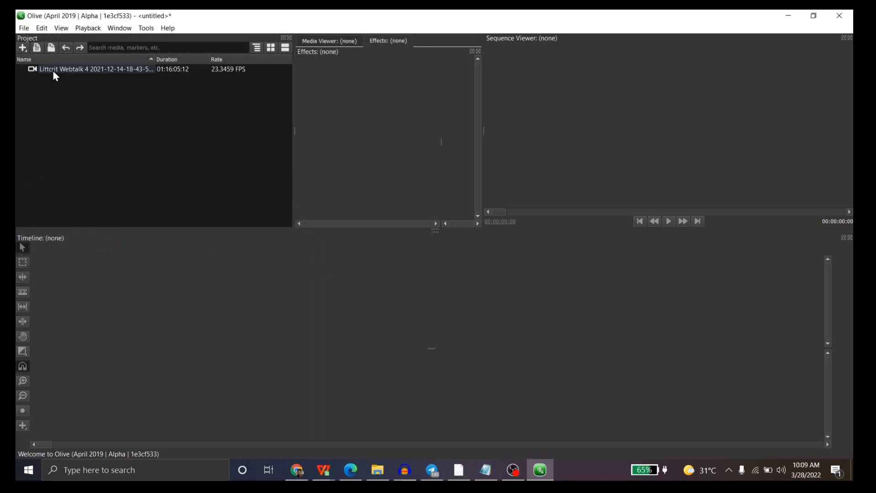
drag(53, 69, 91, 325)
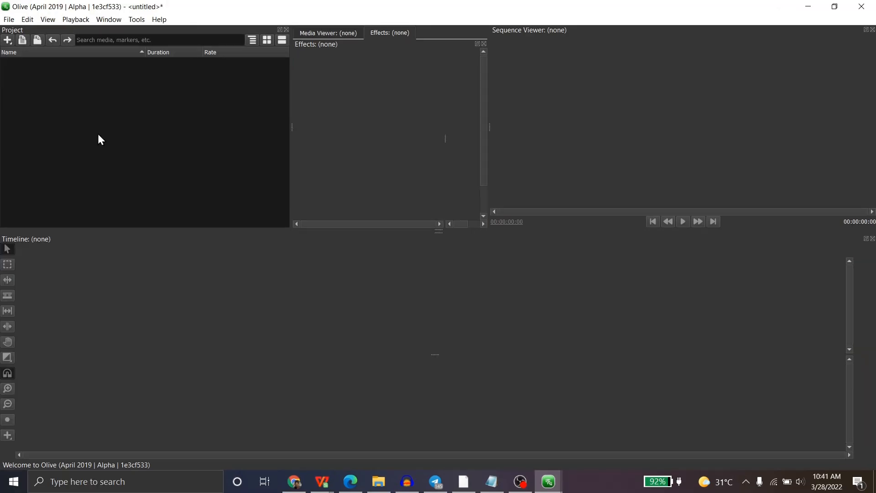
right_click(108, 135)
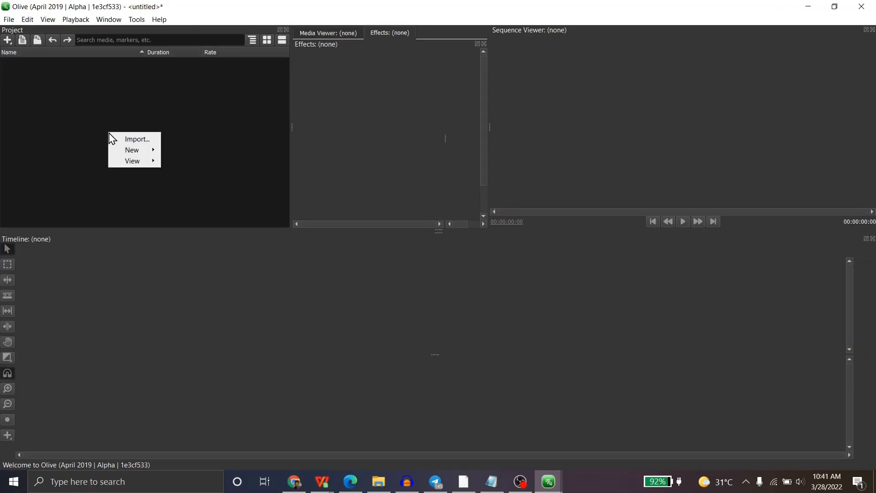
click(135, 139)
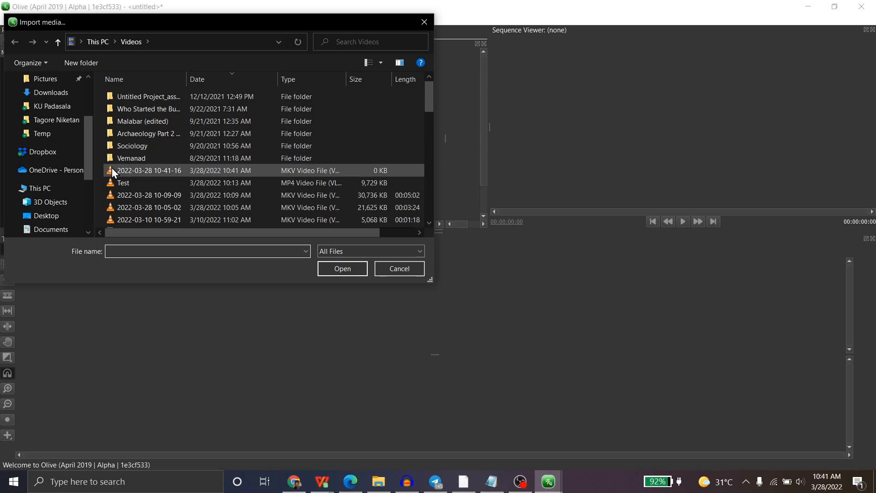
scroll(149, 174, down, 4)
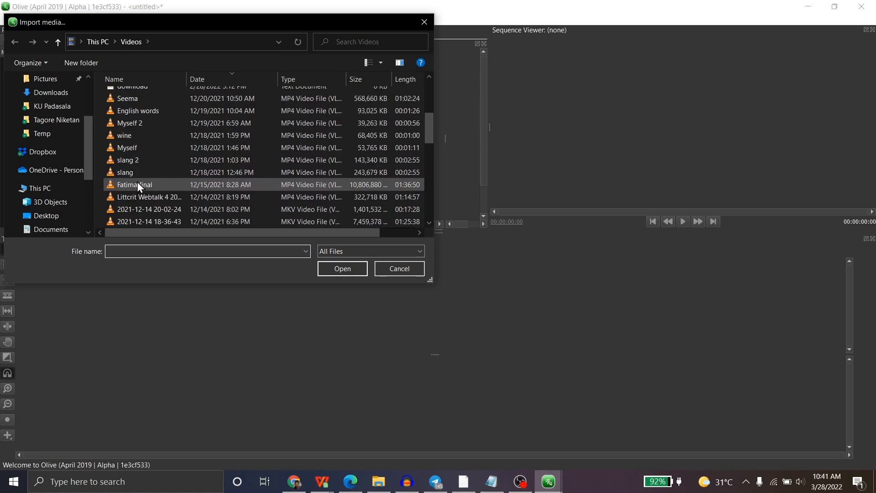
click(144, 194)
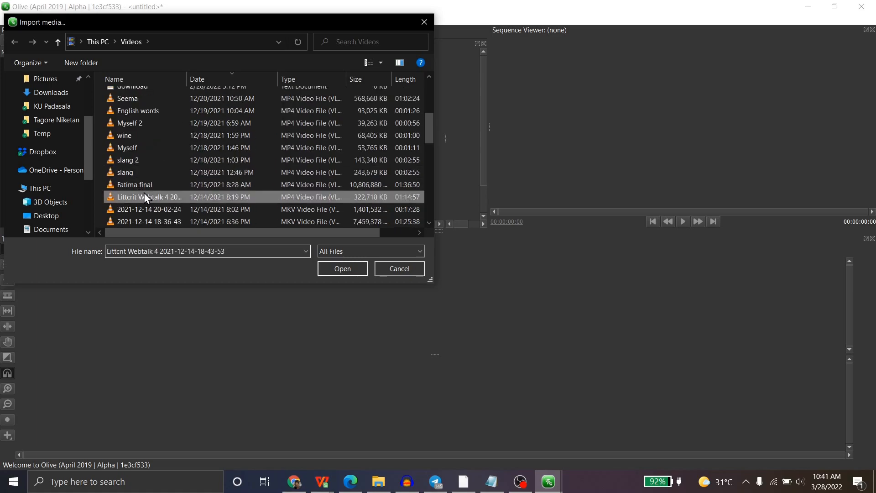
click(339, 271)
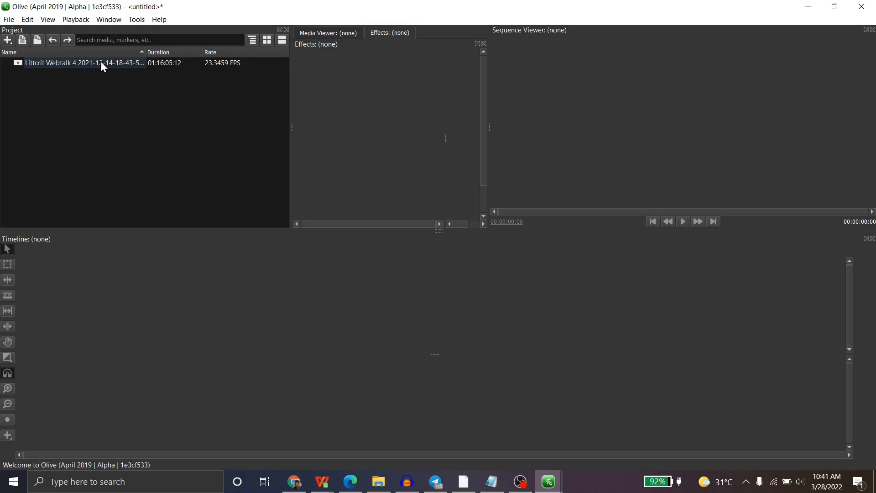
mouse_move(101, 63)
drag(101, 64, 130, 303)
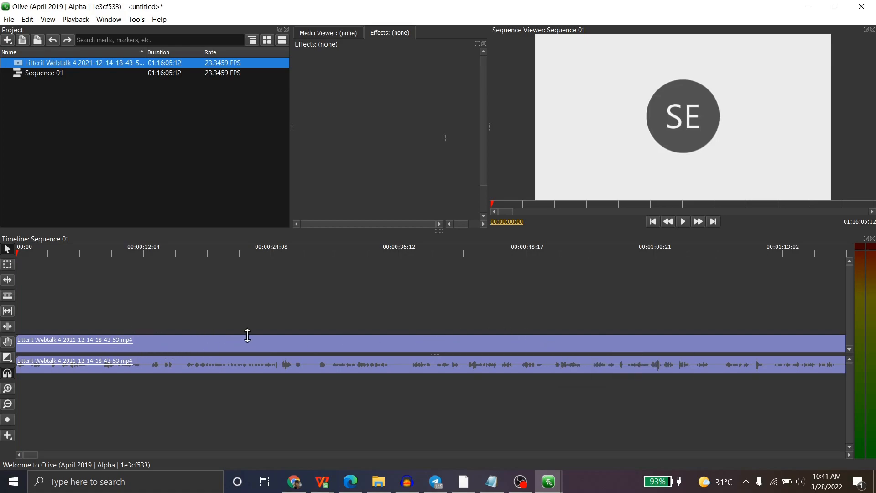
Select the webtalk clip on the timeline and preview its frames at several points from about 45 seconds onward.
click(249, 349)
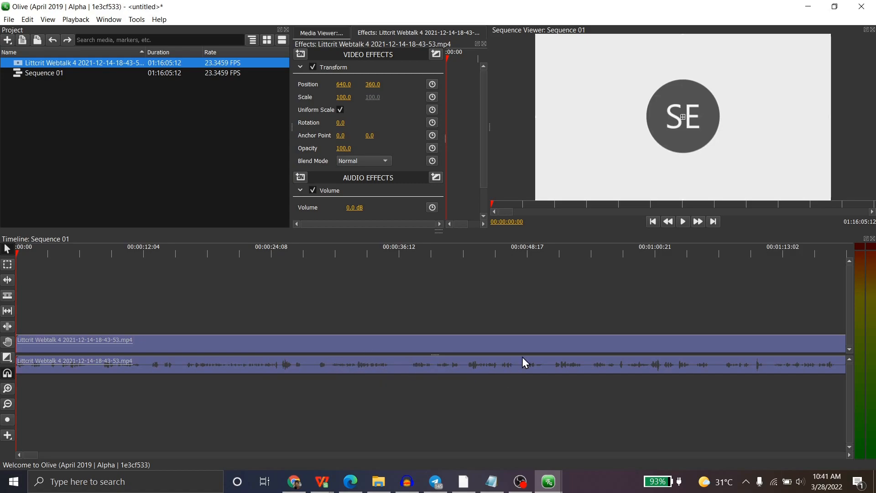
click(497, 254)
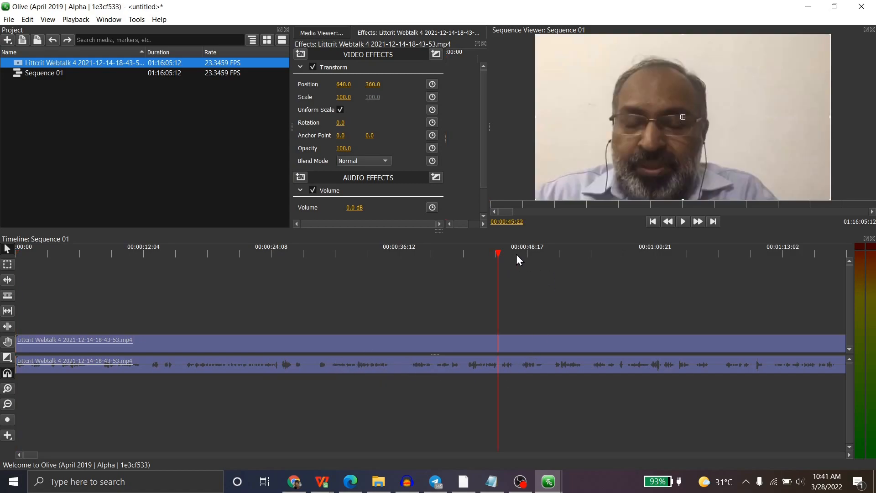
click(552, 250)
click(564, 253)
click(605, 253)
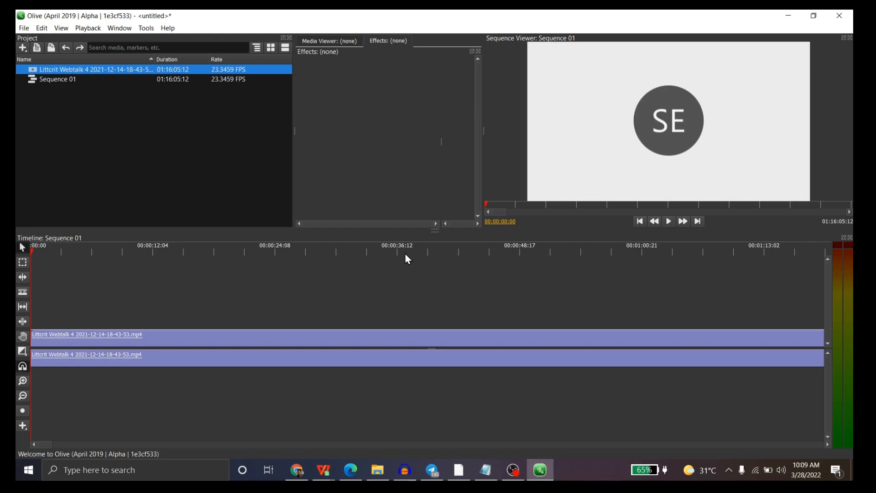
Split the webtalk clip's video and audio at about 00:00:36:12 with the Razor Tool.
click(349, 246)
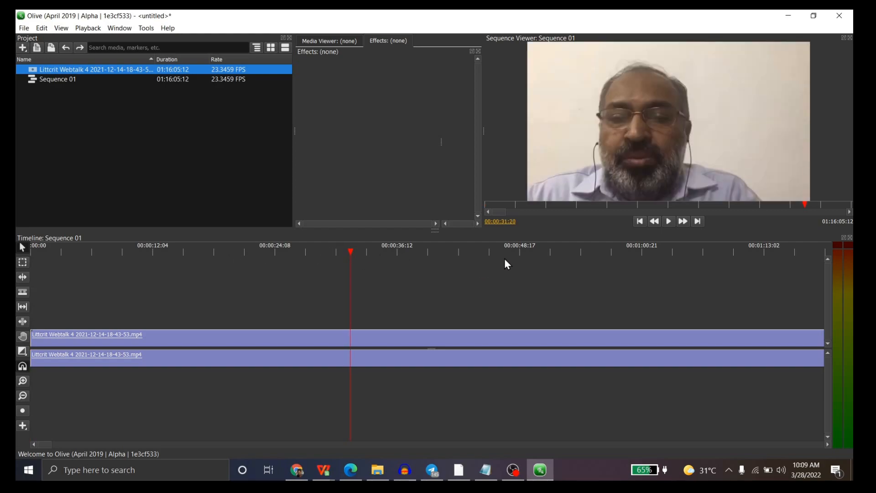
click(480, 250)
click(310, 250)
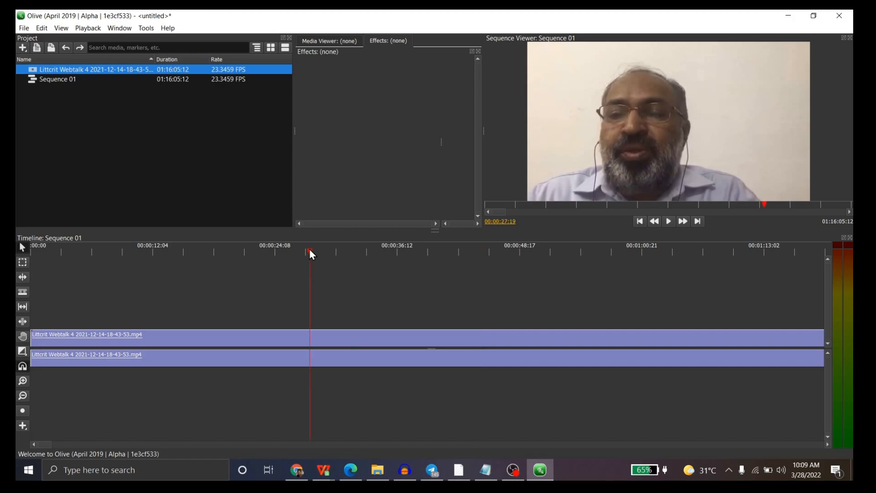
click(306, 250)
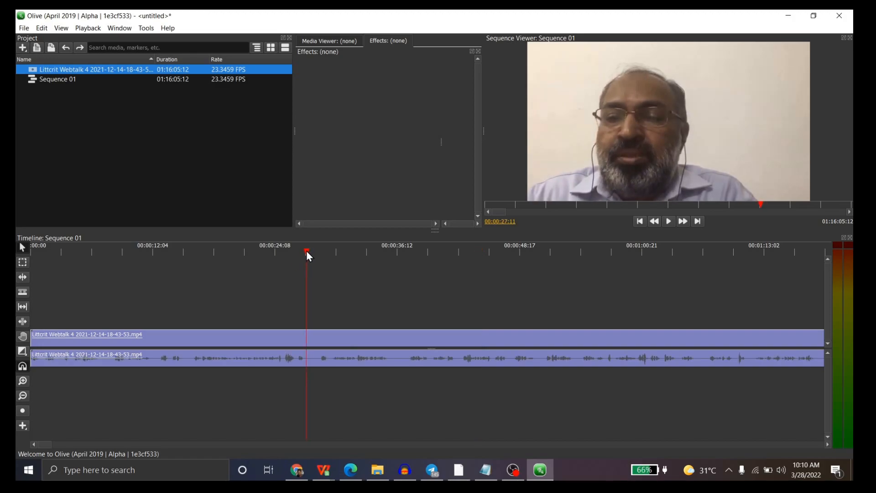
click(313, 250)
drag(315, 251, 395, 257)
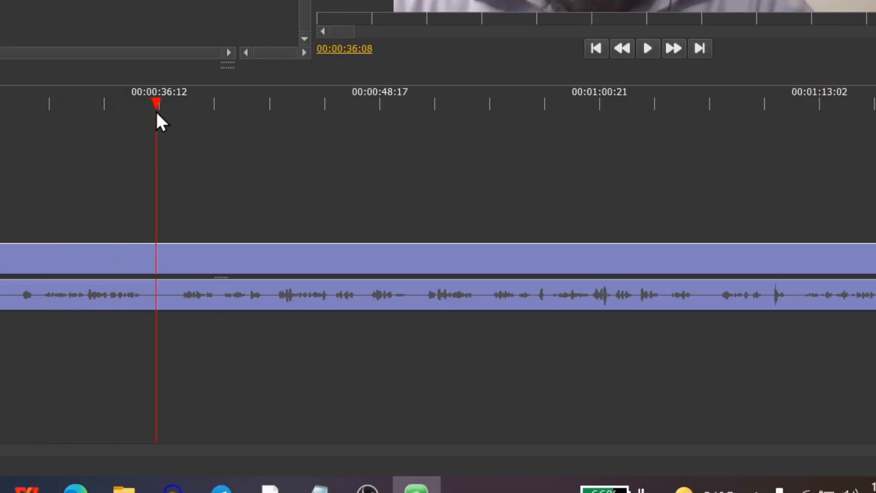
drag(156, 113, 159, 113)
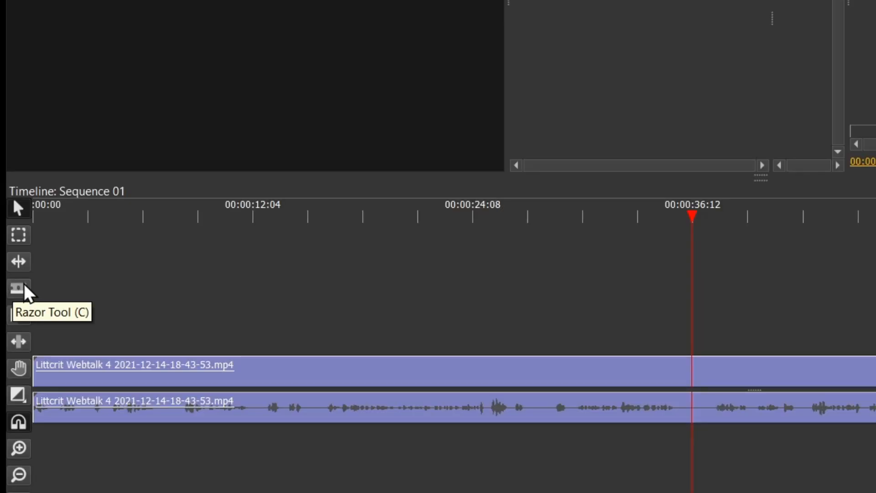
click(19, 291)
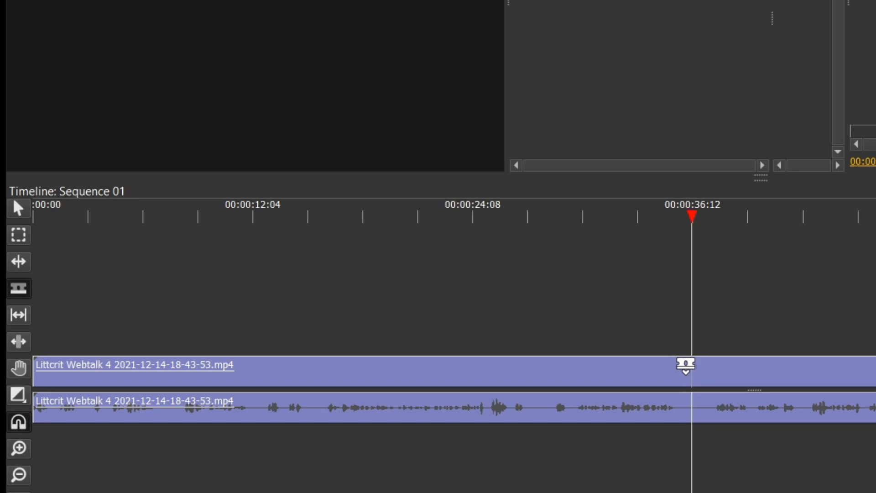
click(691, 363)
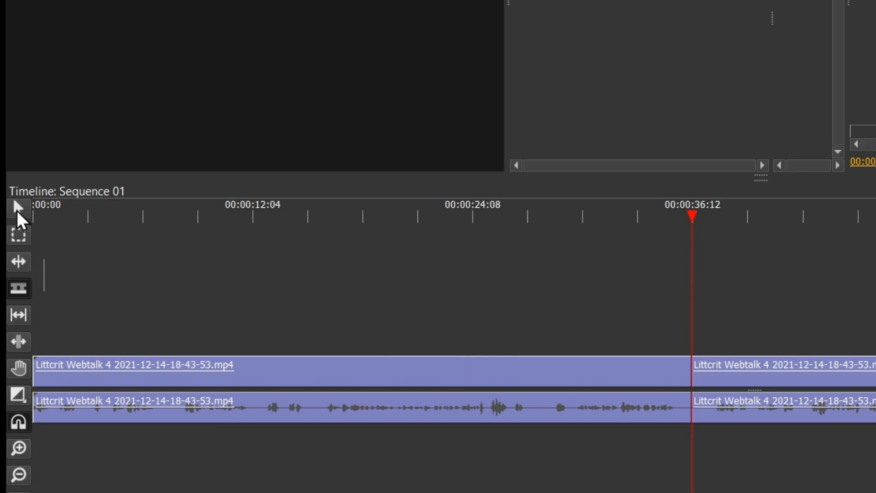
Ripple delete the opening segment before the cut so the remaining footage closes the gap.
click(18, 210)
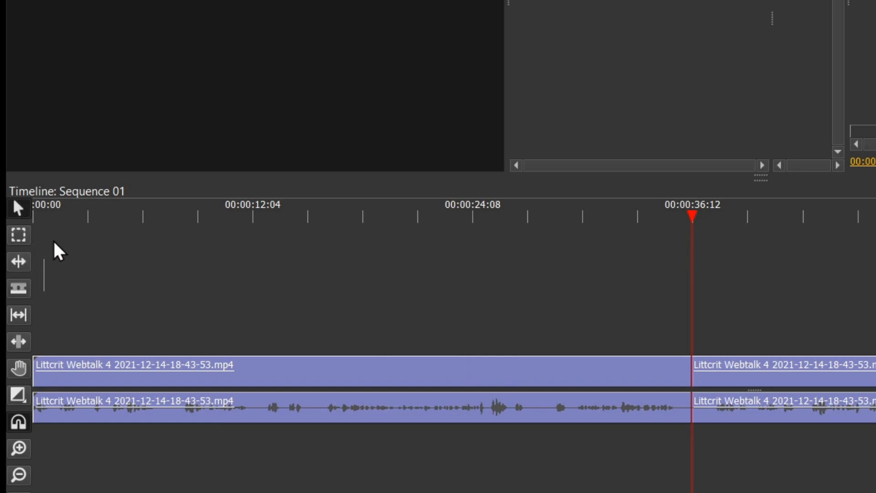
right_click(523, 376)
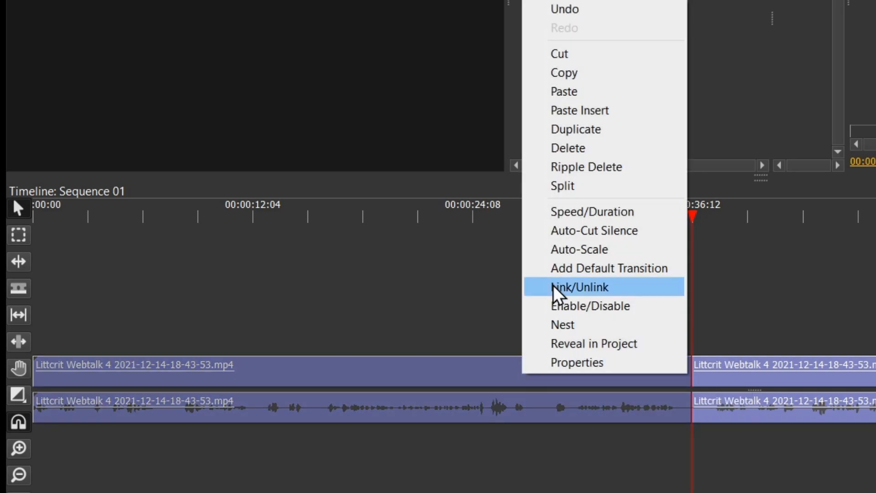
click(593, 168)
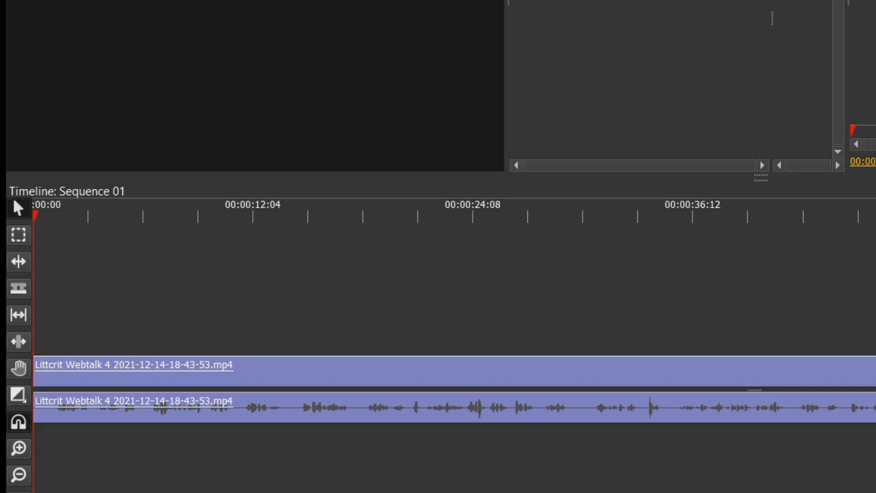
Split the webtalk clip's video and audio at 00:09:34:07 with the Razor Tool.
drag(137, 492, 310, 492)
click(412, 216)
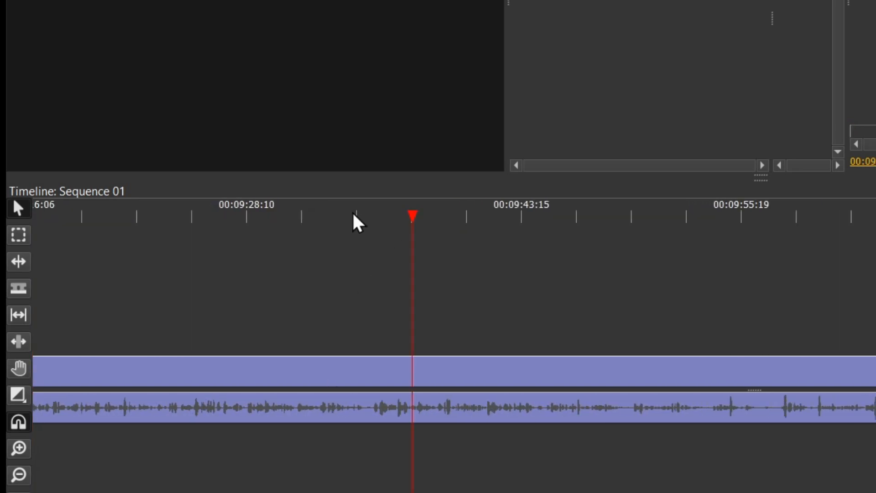
click(353, 214)
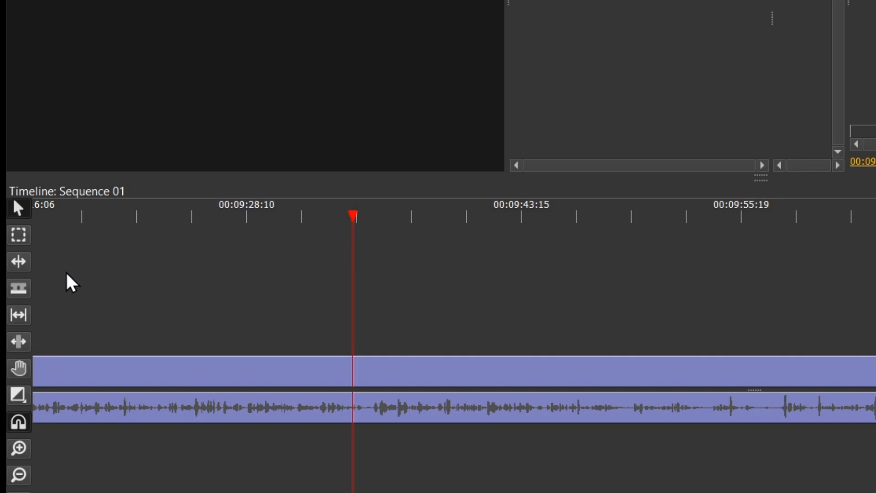
click(20, 290)
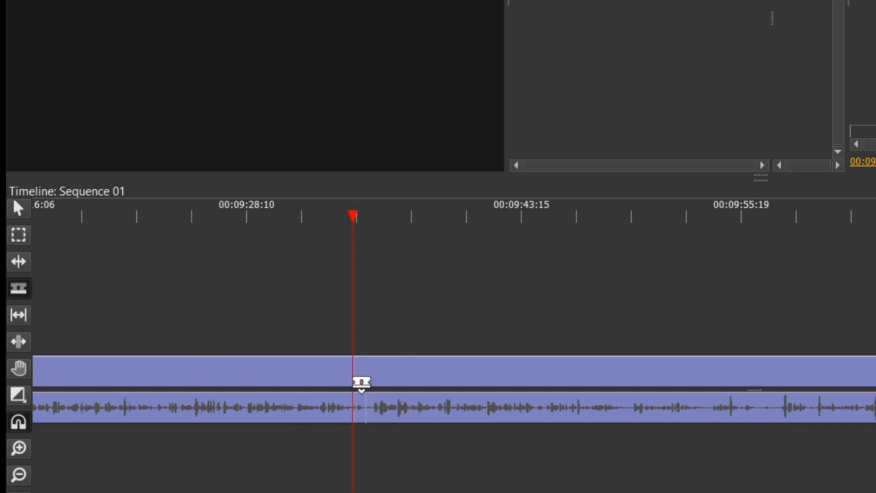
click(354, 367)
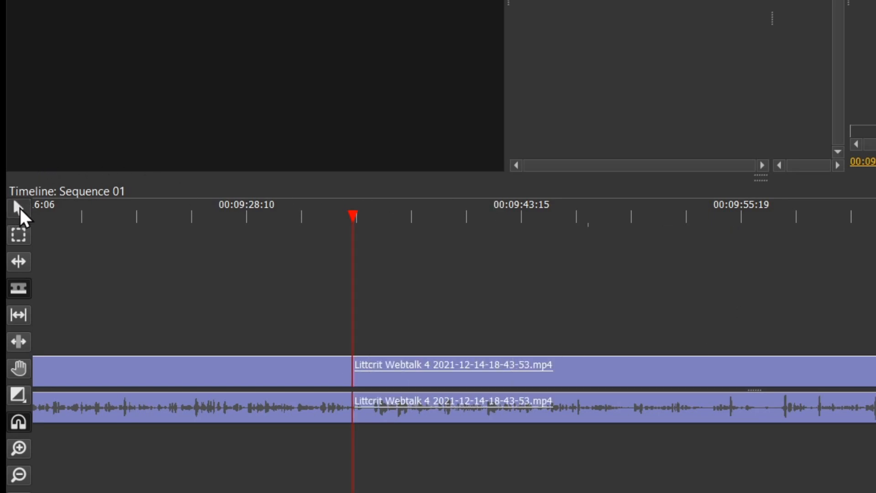
click(21, 208)
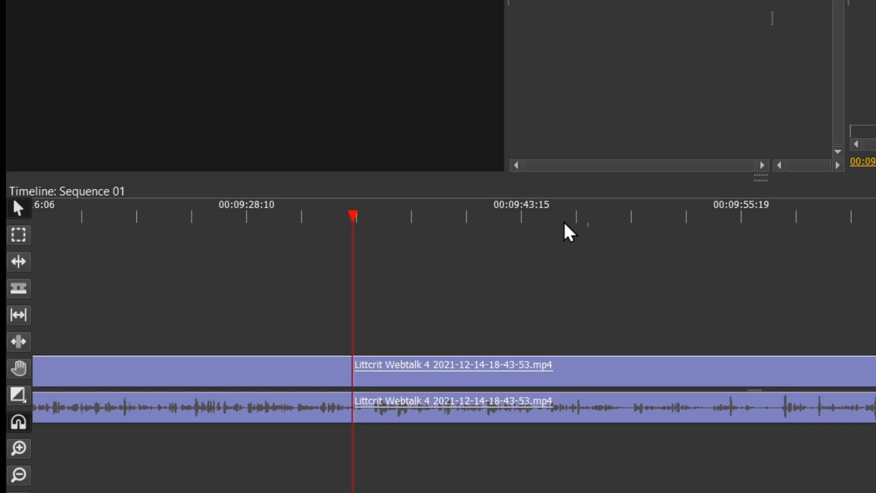
Split the clip again at about 00:09:49 and ripple delete the segment between the two cuts.
click(630, 219)
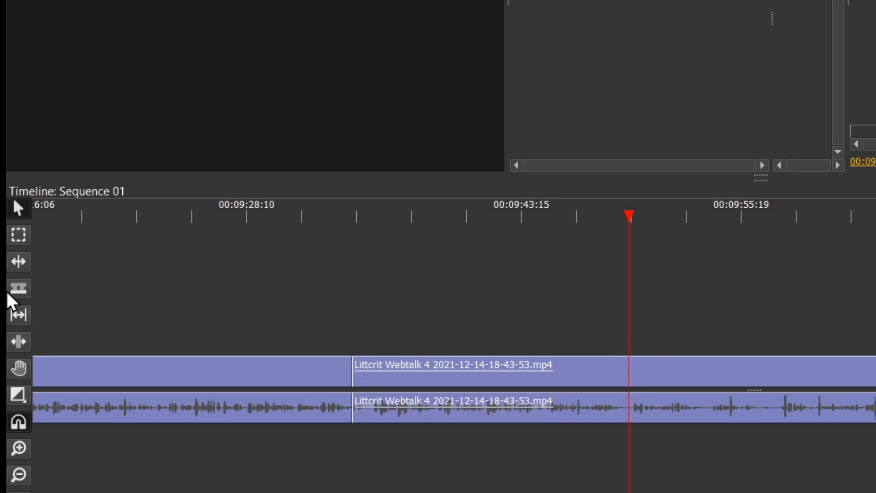
click(22, 289)
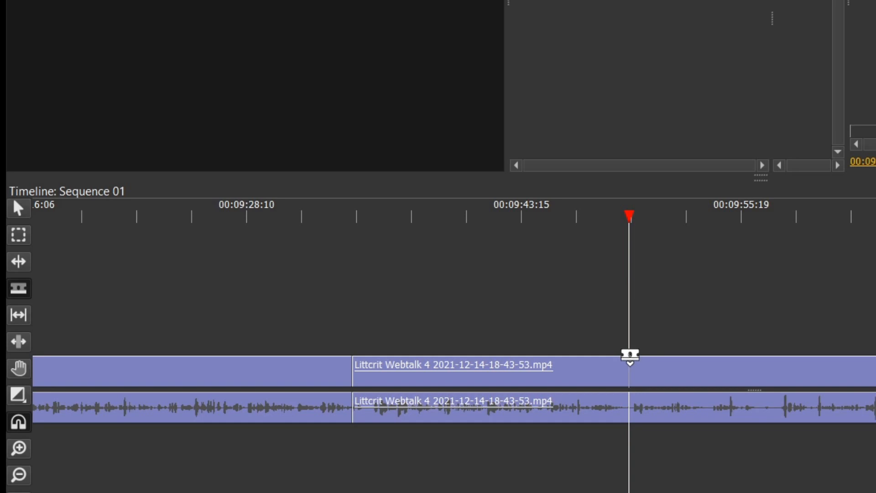
click(628, 365)
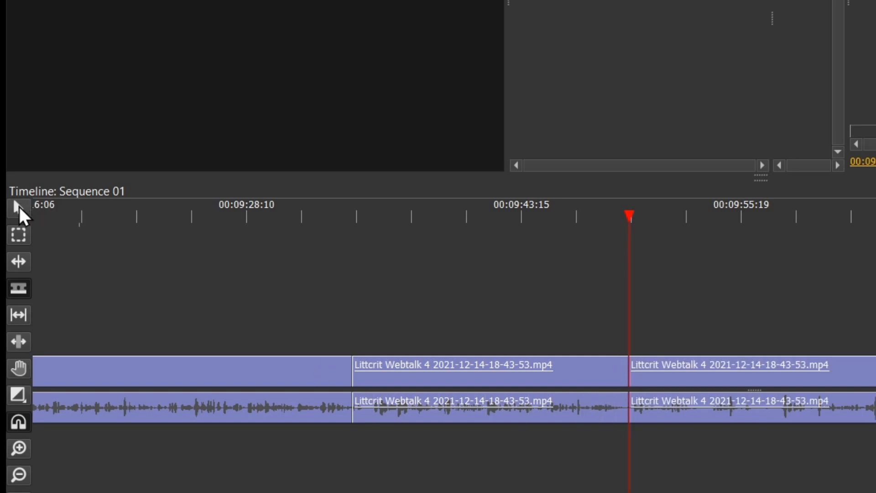
click(19, 206)
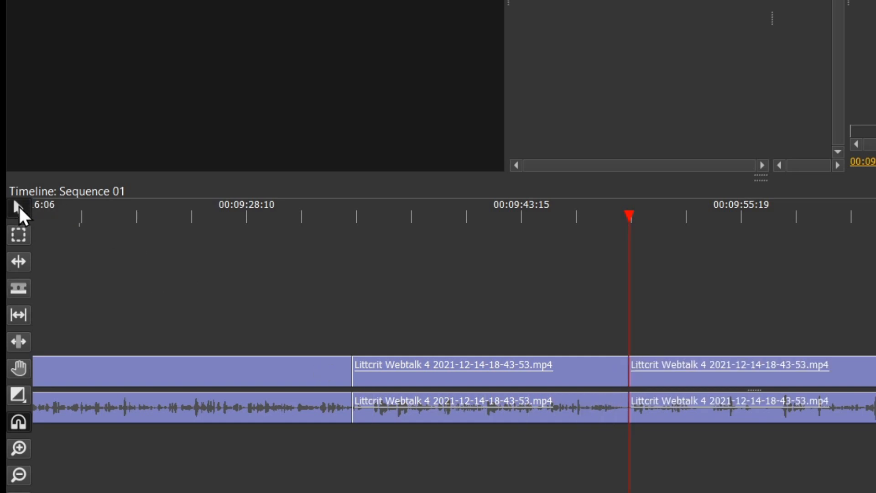
right_click(511, 381)
click(607, 164)
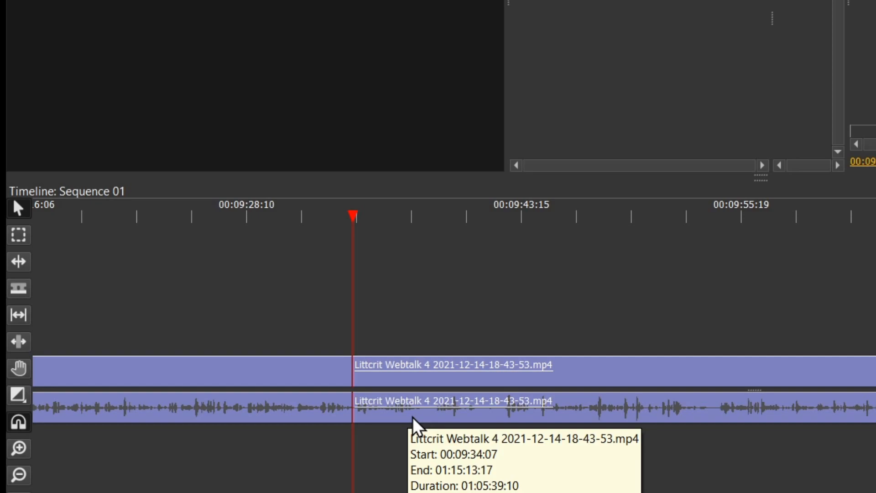
Examine the audio waveform around the cut at 00:09:34:07 at both close-up and whole-sequence timeline scales.
mouse_move(192, 492)
mouse_down()
mouse_move(42, 492)
mouse_move(246, 492)
mouse_move(189, 492)
mouse_up()
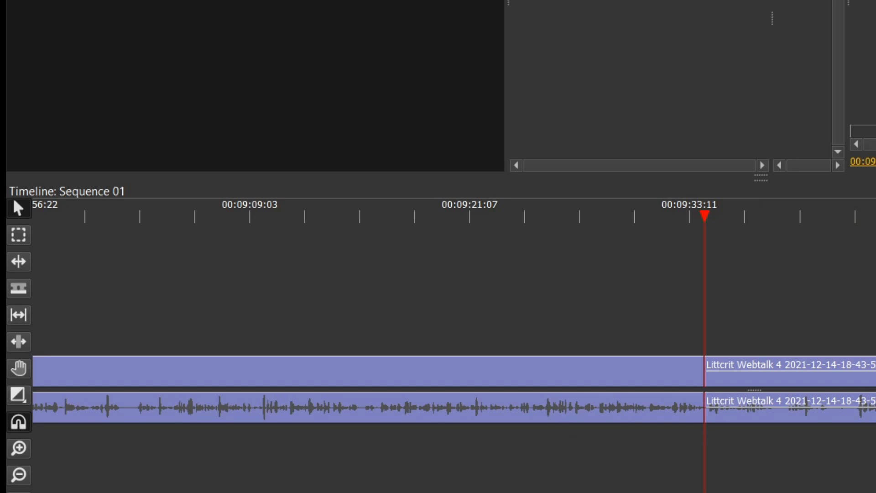
scroll(455, 369, up, 6)
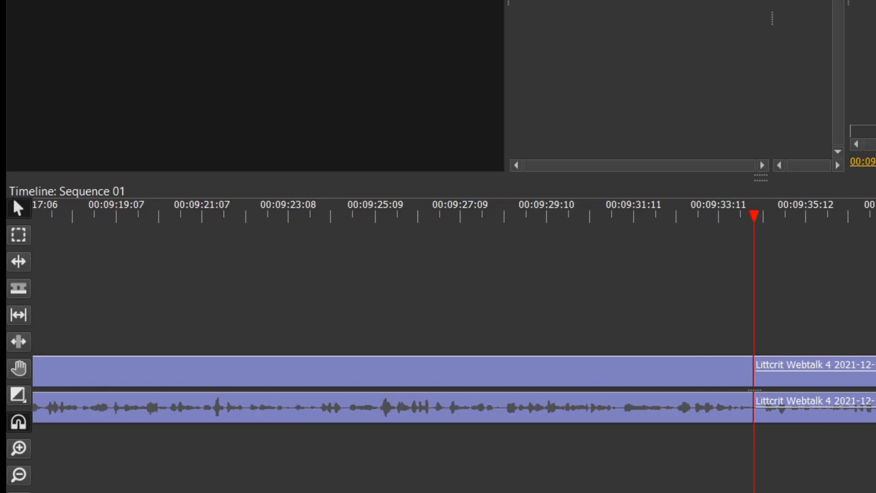
scroll(455, 369, up, 1)
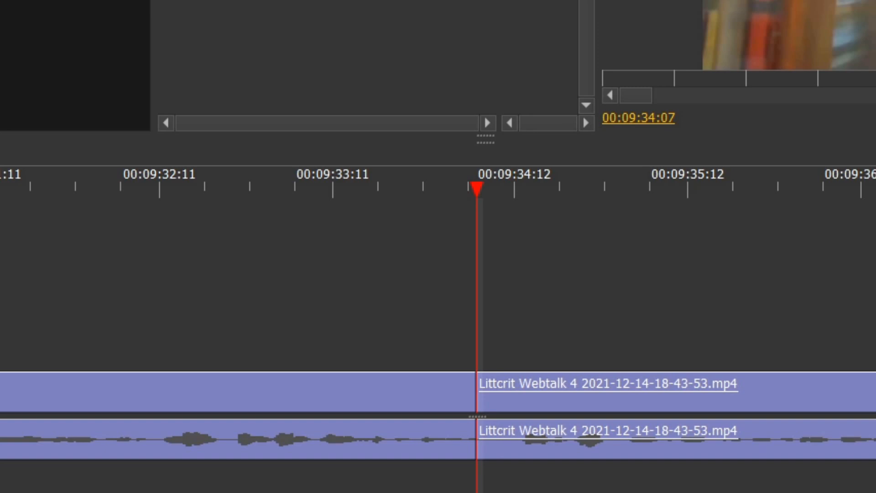
key(equal)
key(equal)
key(equal)
key(equal)
key(equal)
key(backslash)
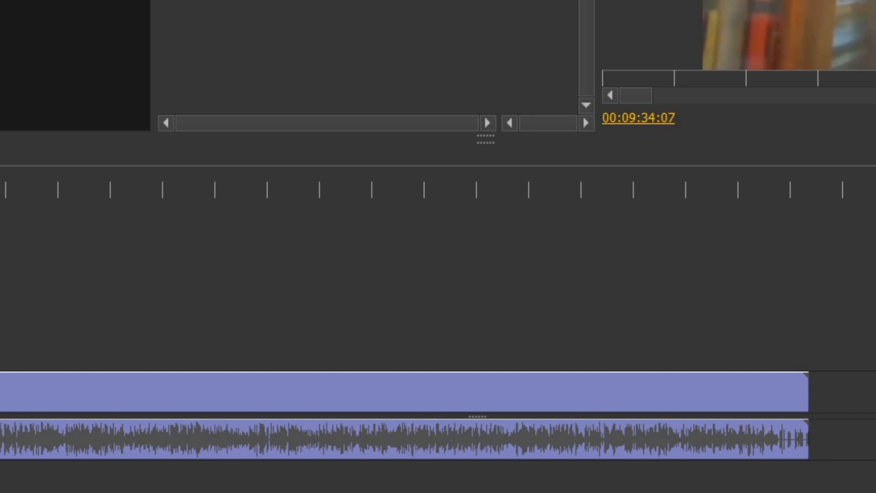
key(equal)
key(equal)
key(equal)
key(equal)
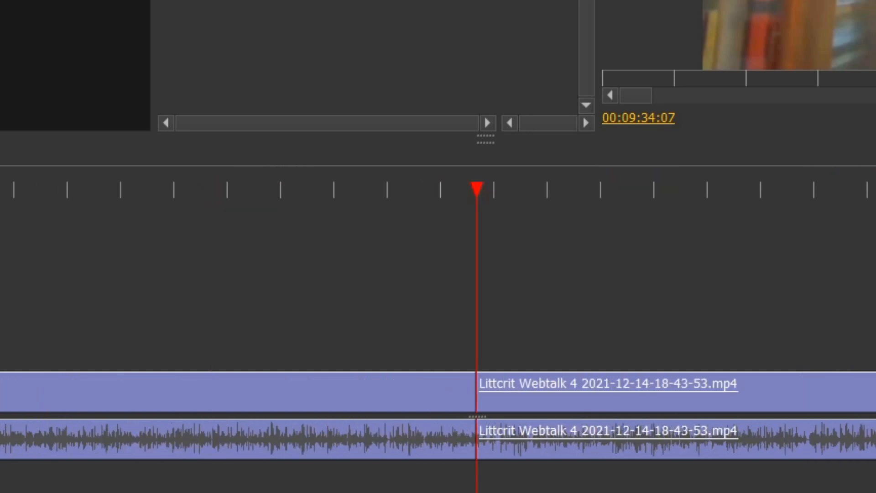
key(equal)
key(equal)
key(equal)
key(equal)
key(equal)
key(equal)
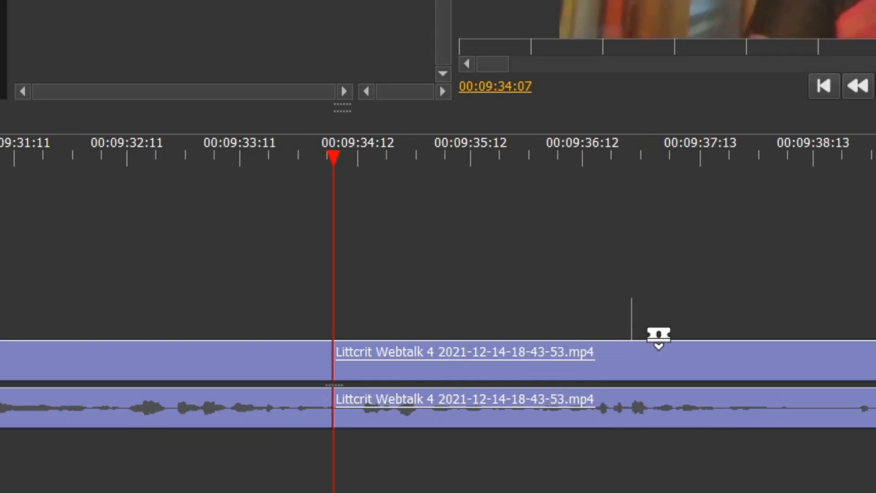
Razor the clip at about 00:09:37:17 and 00:09:38:18, and ripple delete the short silent piece between these cuts.
click(720, 348)
click(837, 347)
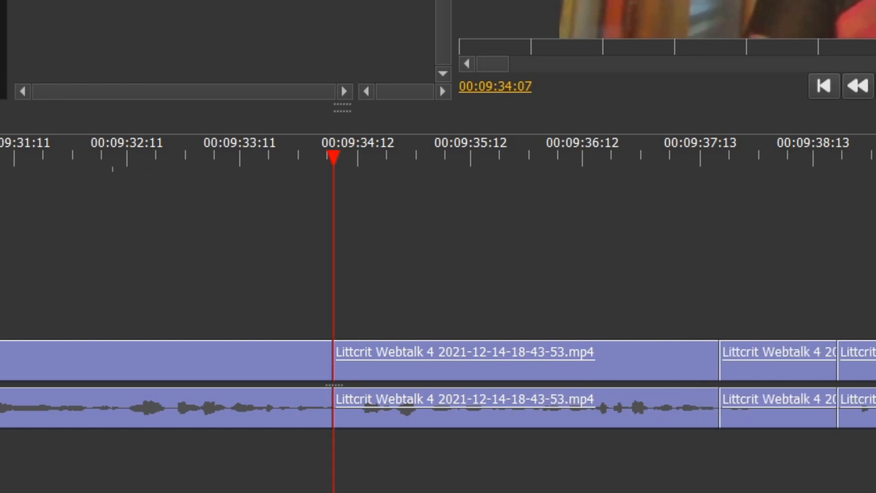
right_click(762, 354)
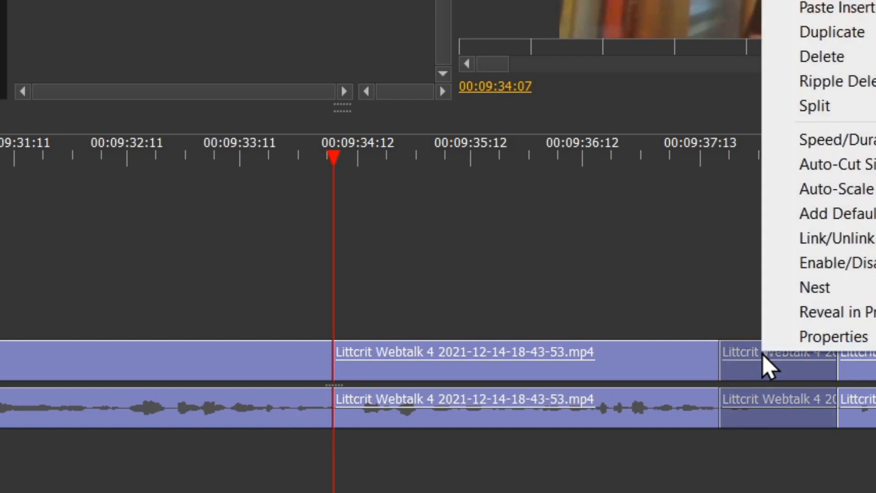
click(848, 81)
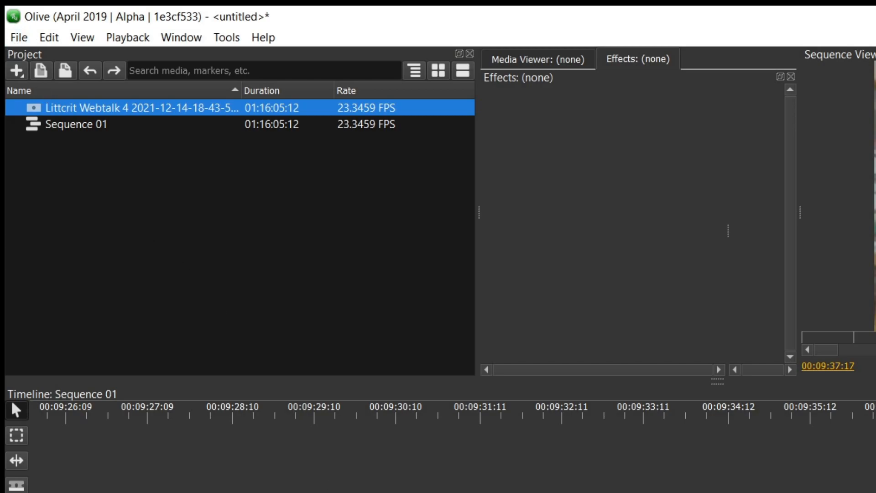
Export the entire sequence as an MPEG-4 video named Test in the Videos folder.
click(19, 38)
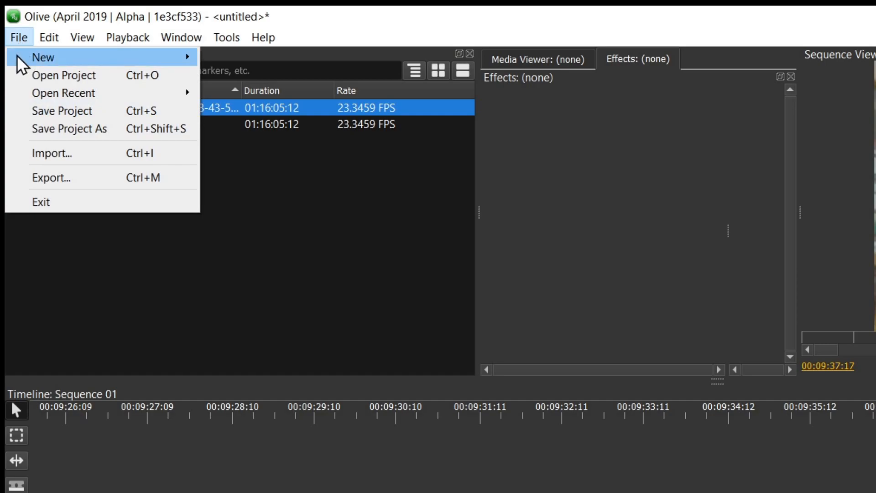
click(51, 178)
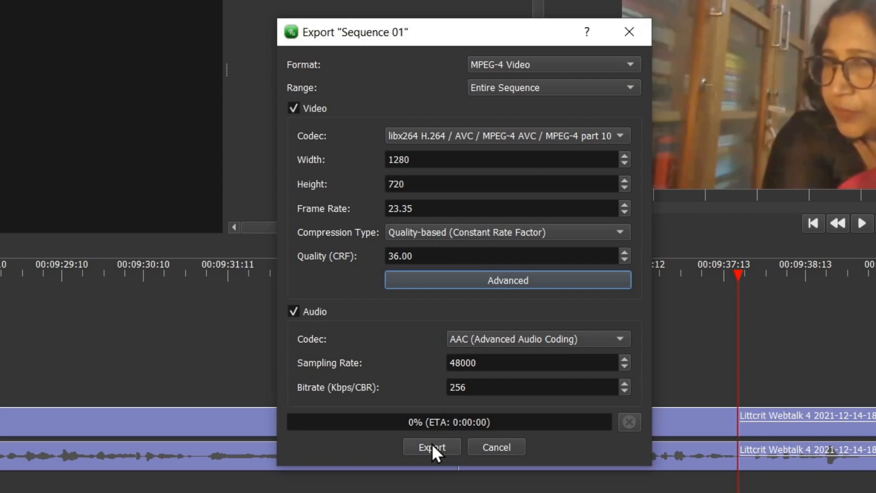
click(433, 451)
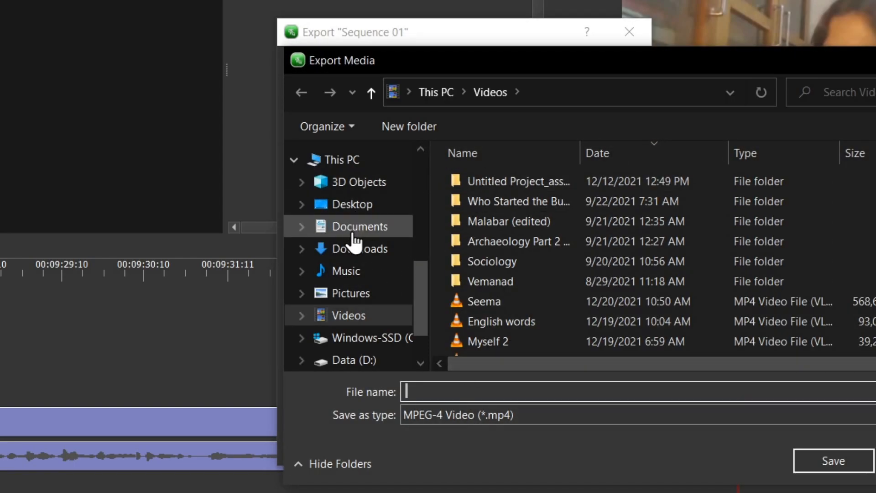
click(358, 315)
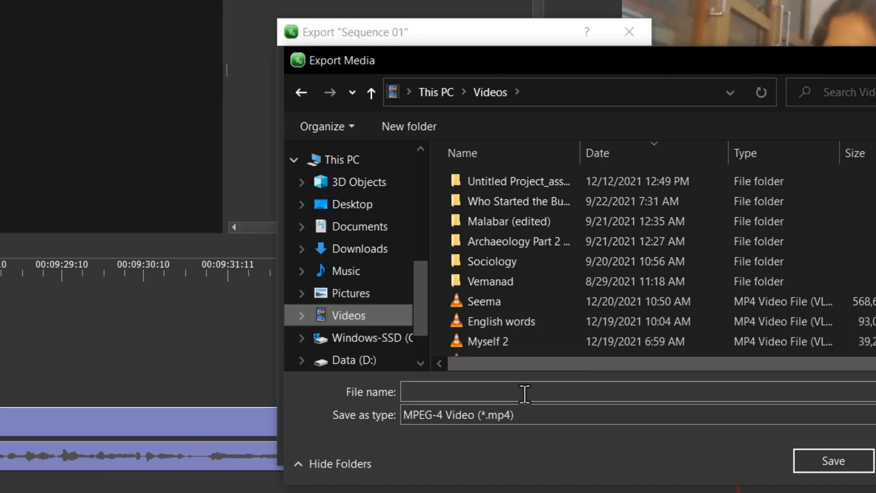
click(509, 395)
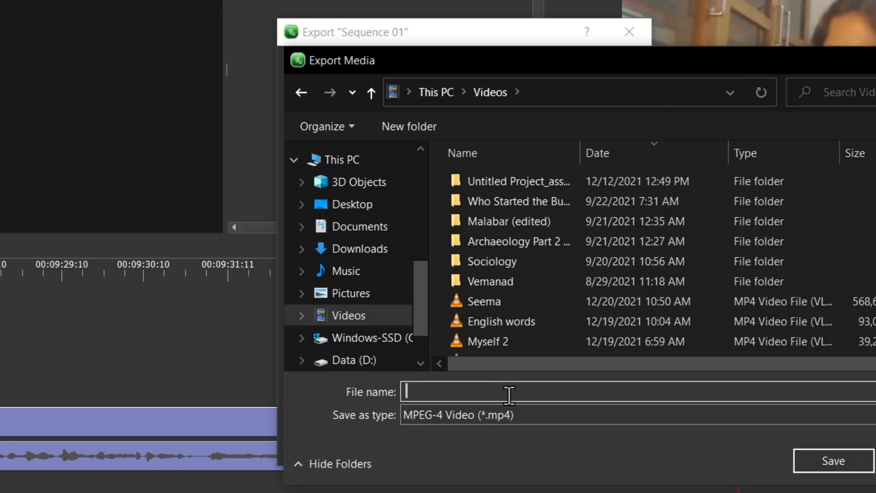
text(Test)
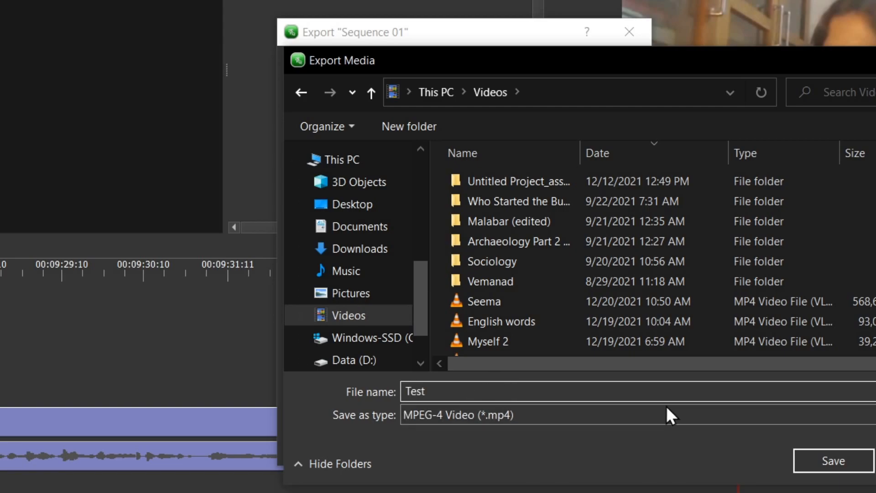
click(811, 461)
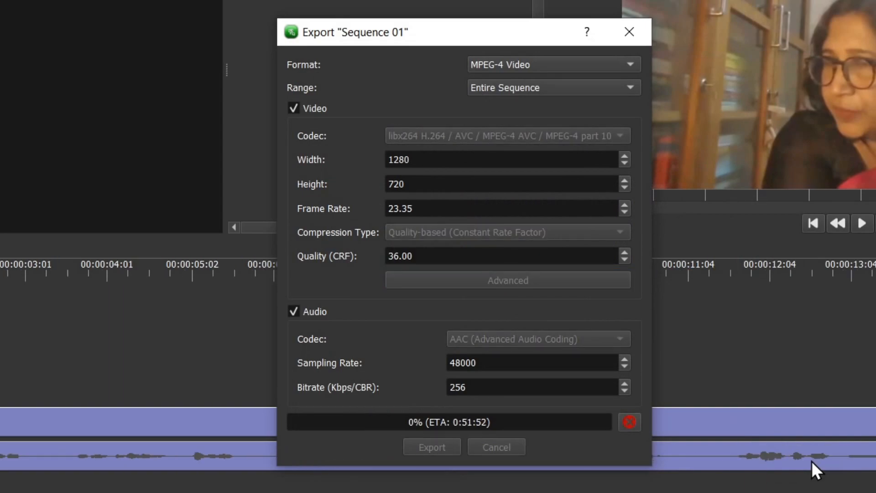